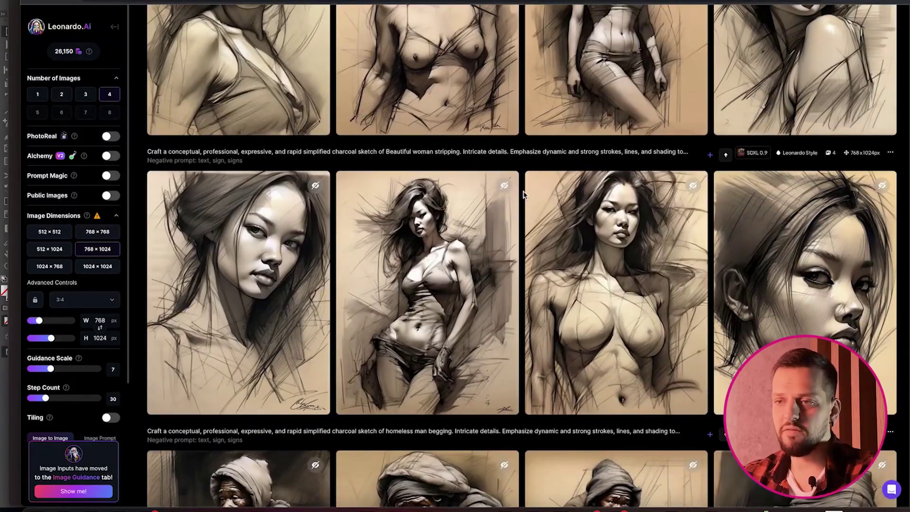
Browse the generation history of charcoal sketches and the prompts used for each set.
scroll(524, 194, down, 10)
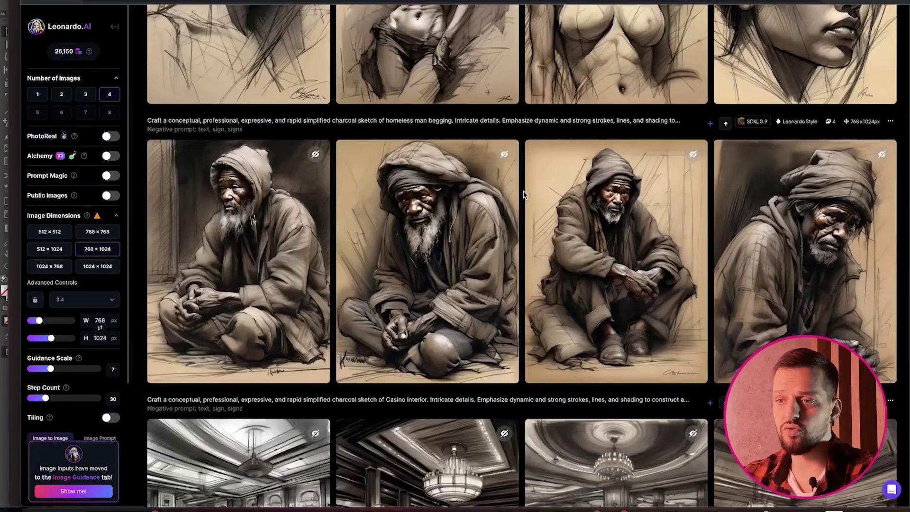
scroll(524, 193, down, 2)
scroll(524, 193, up, 15)
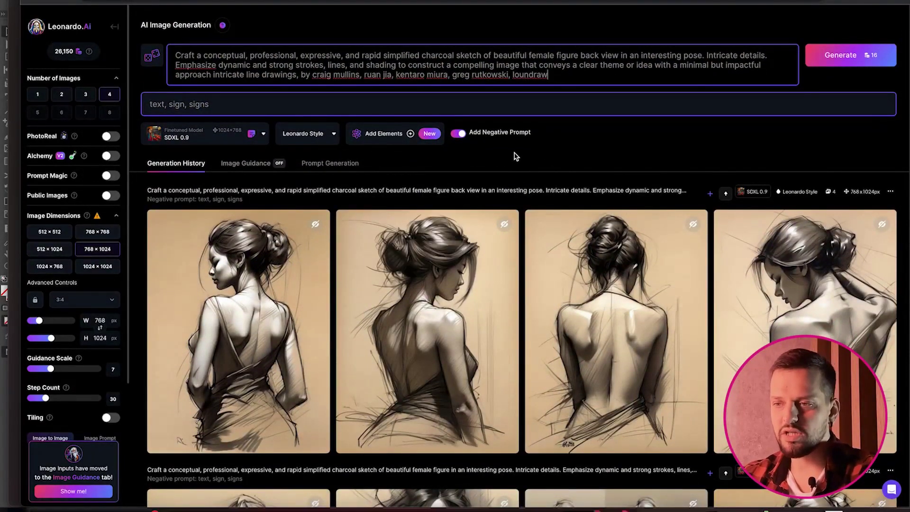
scroll(526, 152, down, 5)
scroll(516, 157, down, 3)
View enlarged versions of the sketches generated for the female figure in an interesting pose, one after another.
click(238, 231)
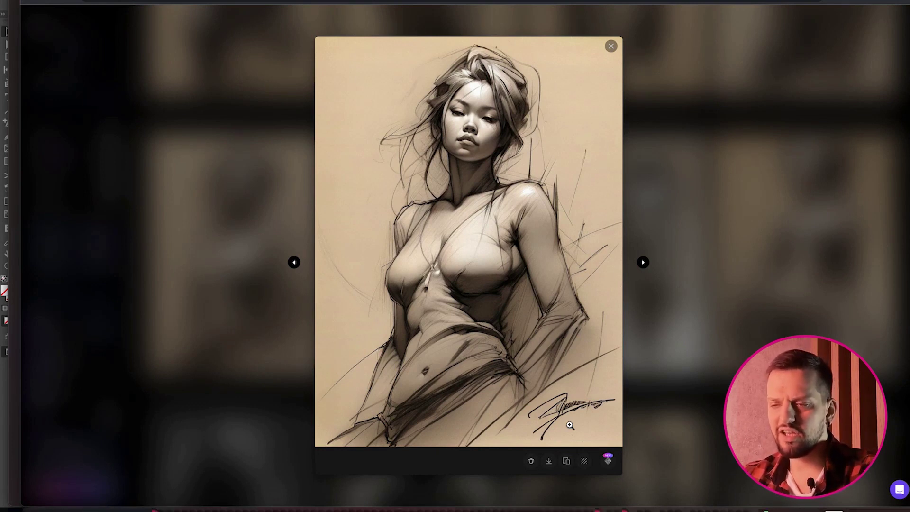
key(Right)
key(Right)
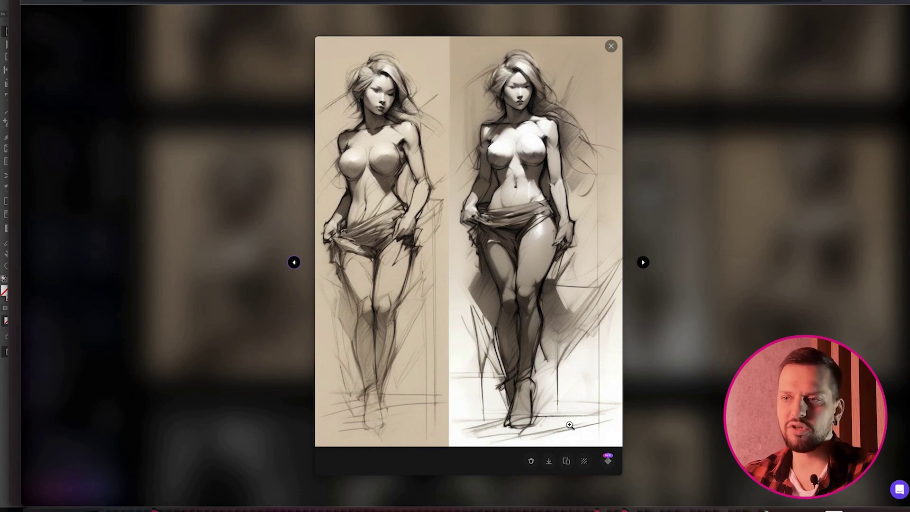
key(Right)
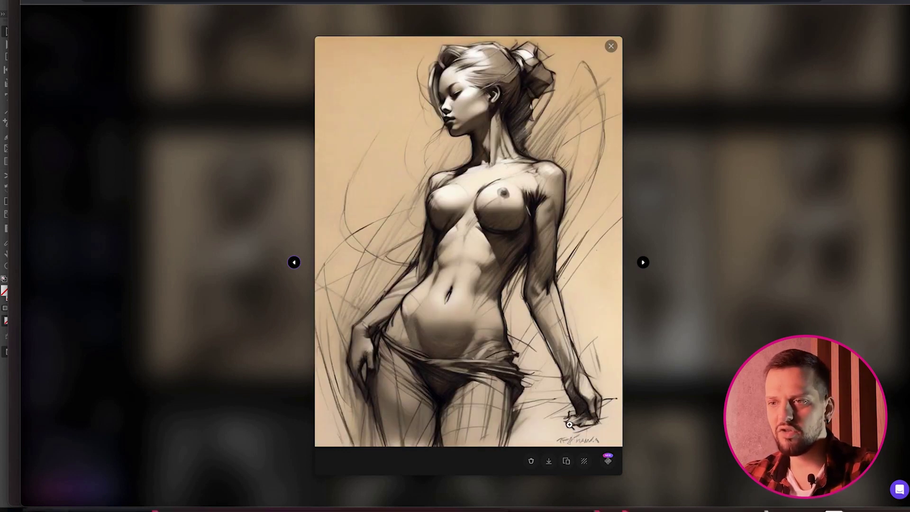
key(Escape)
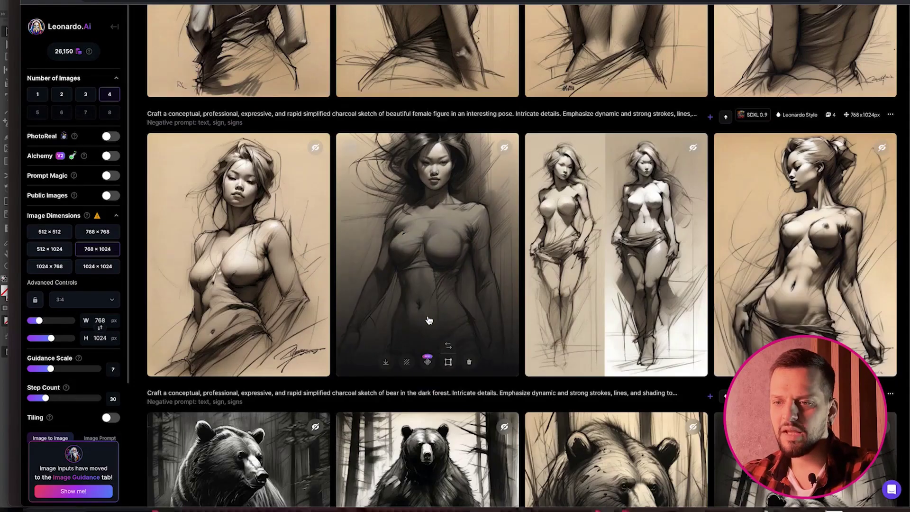
scroll(428, 322, down, 5)
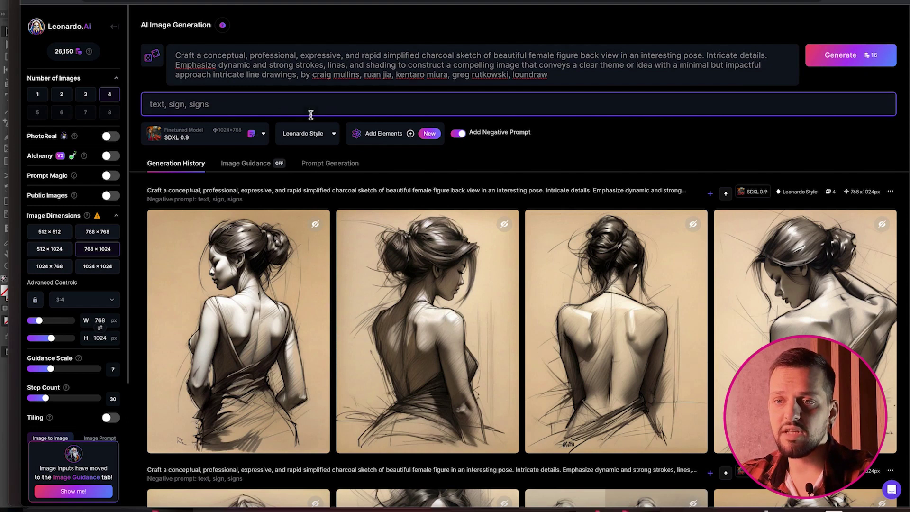
Highlight the full prompt, its opening words "Craft a conceptual, professional, expressive," and the medium "charcoal sketch" to examine how it begins.
drag(178, 57, 579, 89)
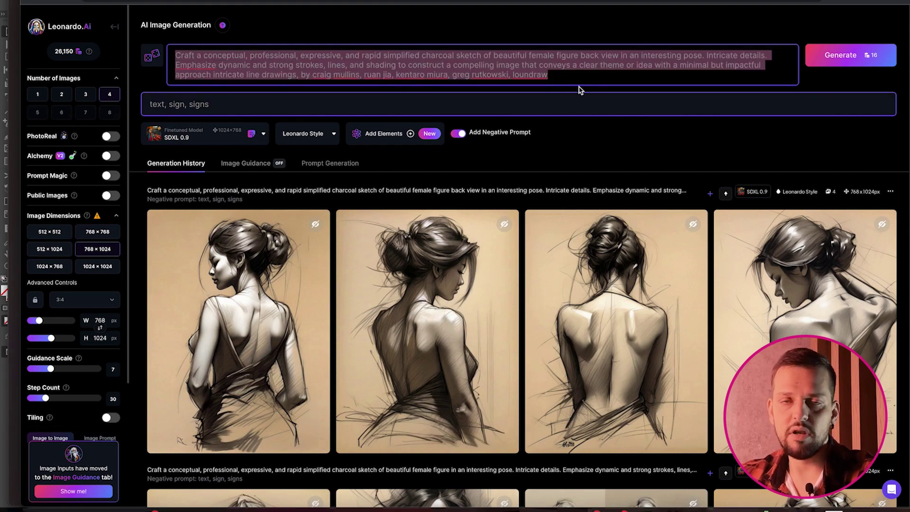
click(177, 55)
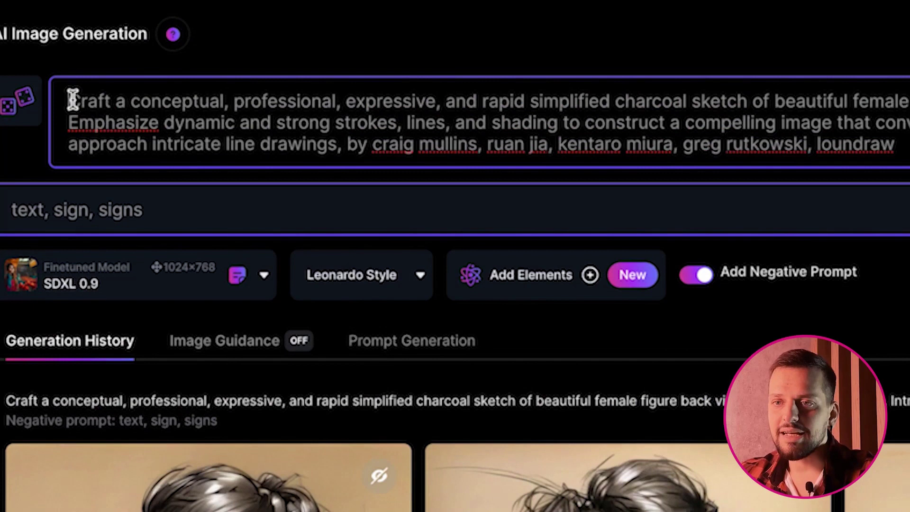
drag(71, 101, 443, 100)
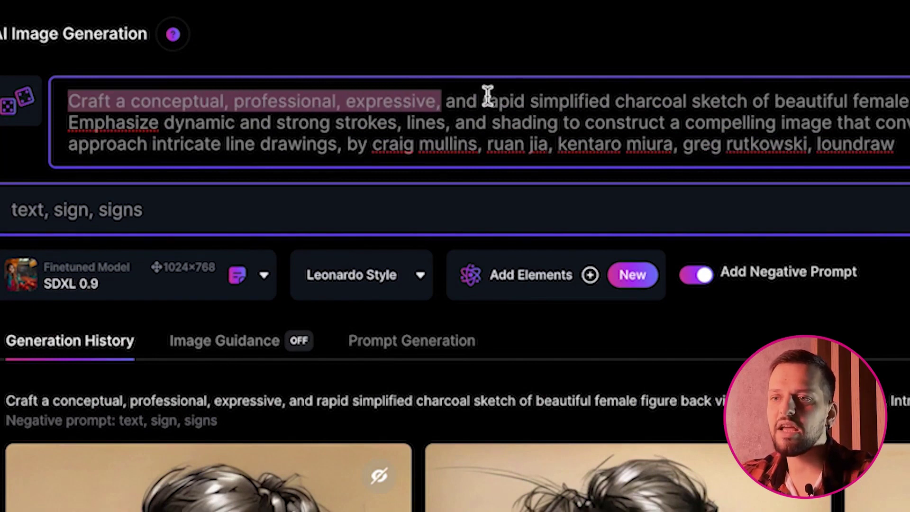
key(Right)
drag(614, 99, 749, 102)
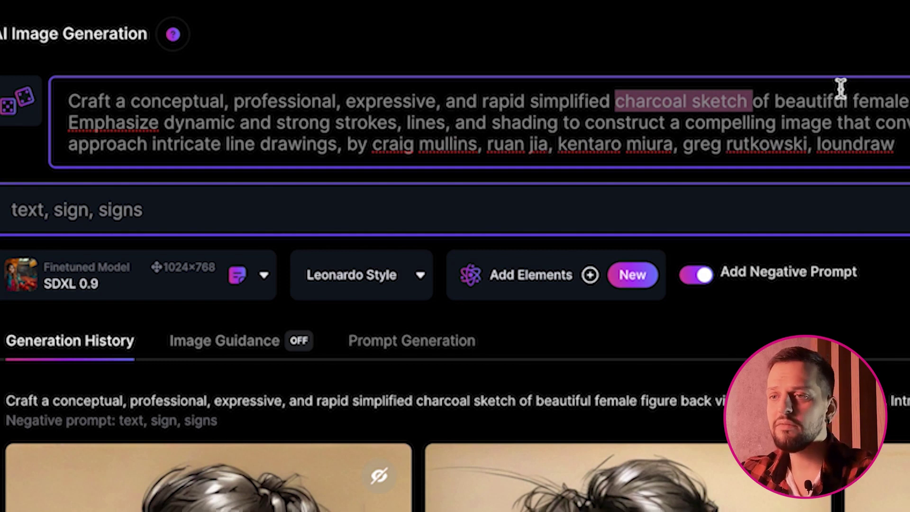
Highlight the prompt's subject phrase, the detail wording from "Intricate details" onward, and the closing artist list to examine its structure.
click(780, 99)
drag(252, 100, 736, 101)
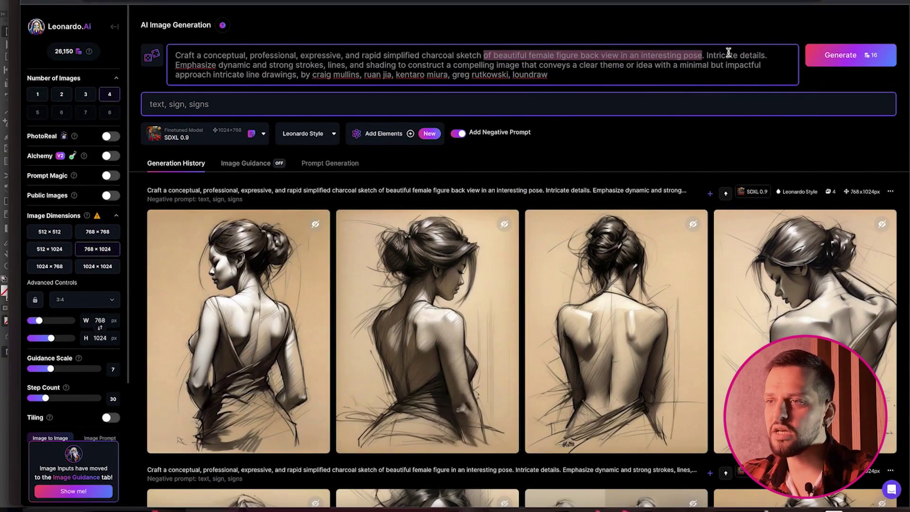
drag(707, 55, 722, 79)
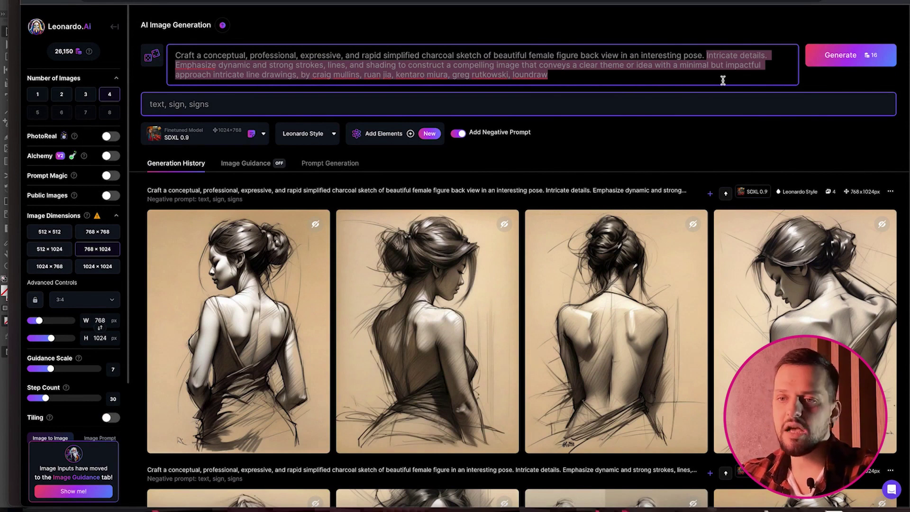
click(305, 36)
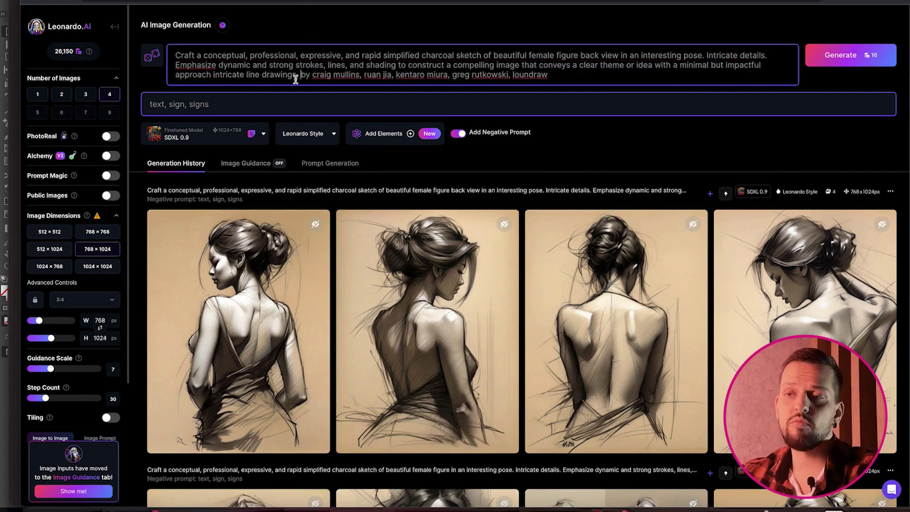
drag(301, 75, 524, 79)
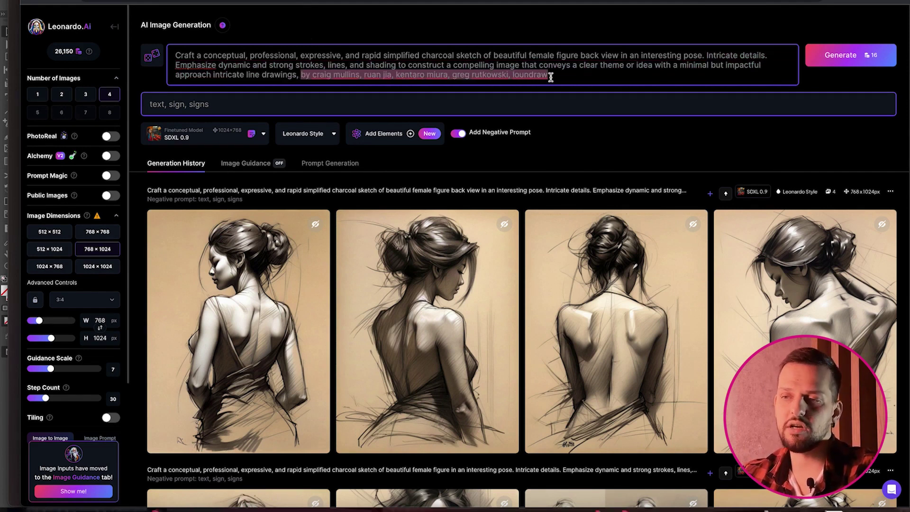
click(572, 77)
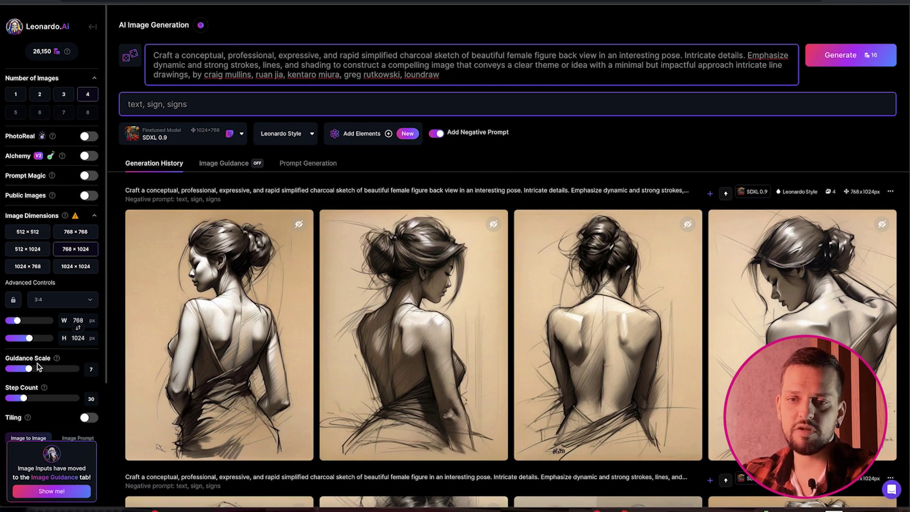
Examine the scheduler choices in the advanced generation settings.
scroll(40, 380, down, 3)
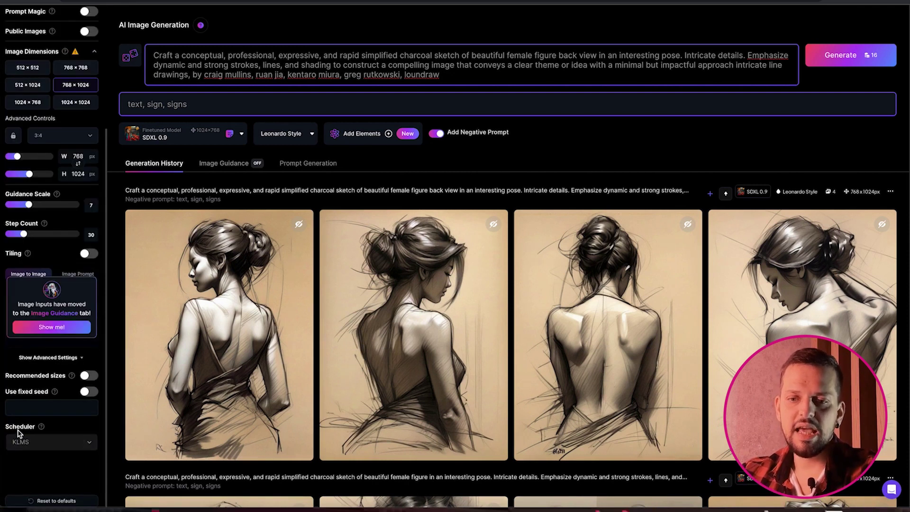
drag(6, 427, 41, 427)
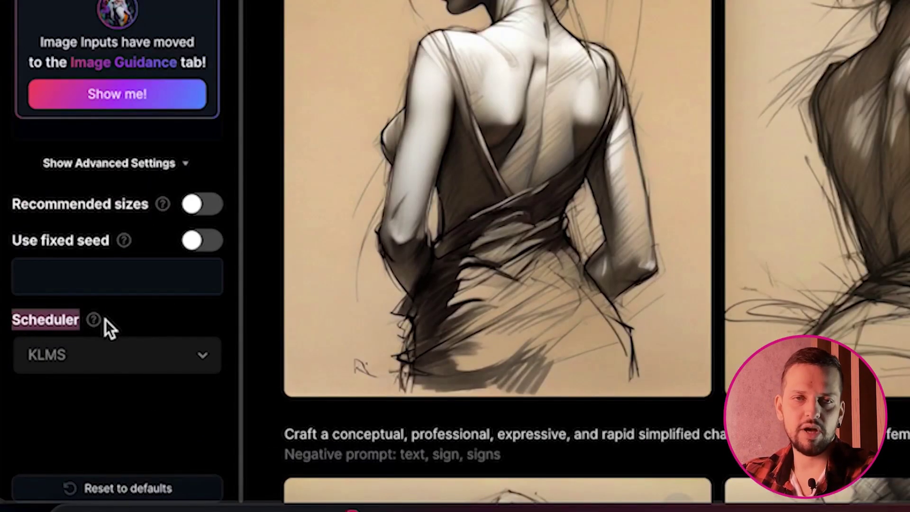
click(156, 323)
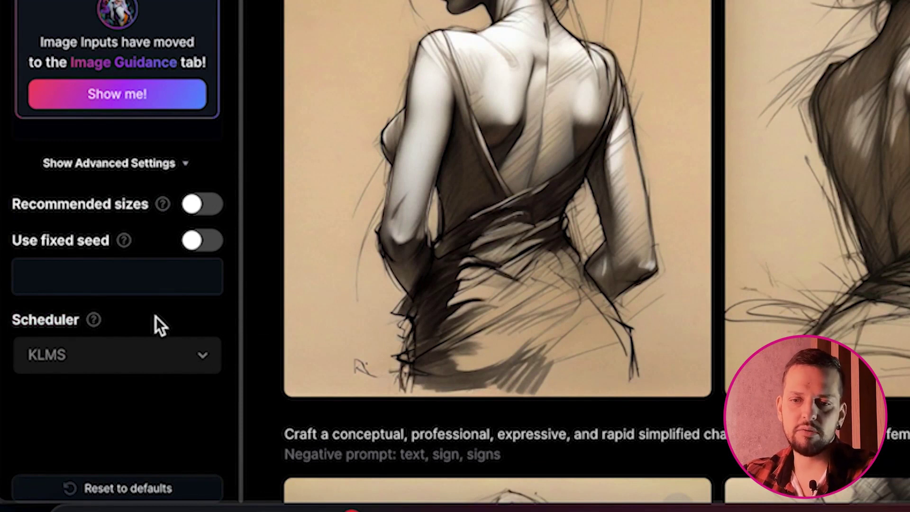
click(159, 361)
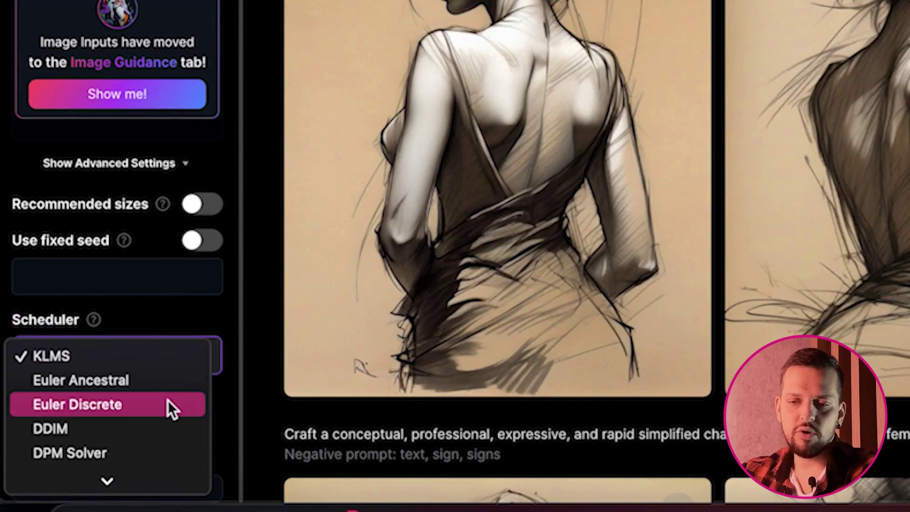
scroll(166, 408, down, 1)
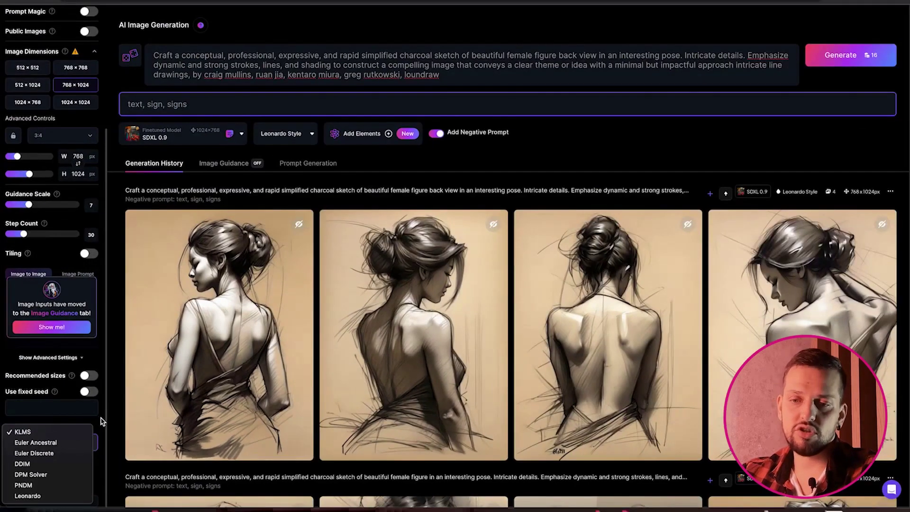
click(232, 303)
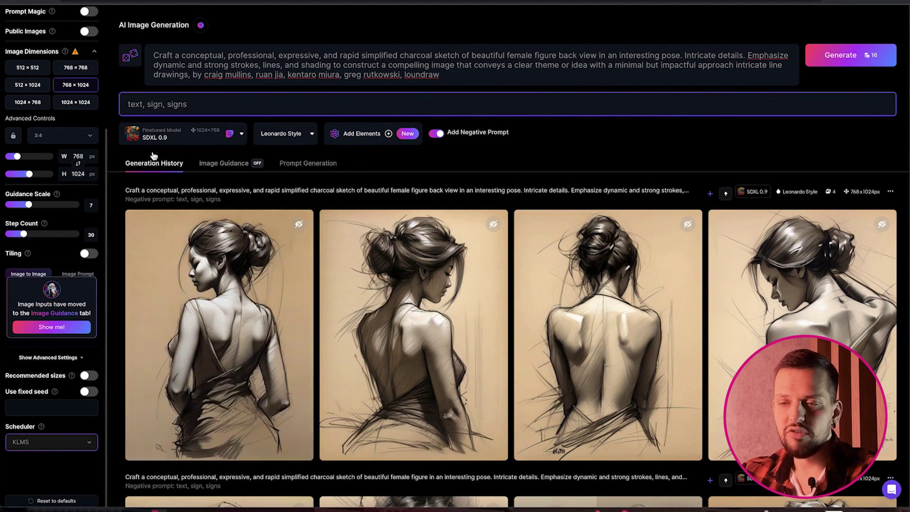
Look through the list of available finetuned models, including SDXL 0.9.
click(173, 142)
scroll(187, 316, down, 3)
scroll(187, 317, up, 3)
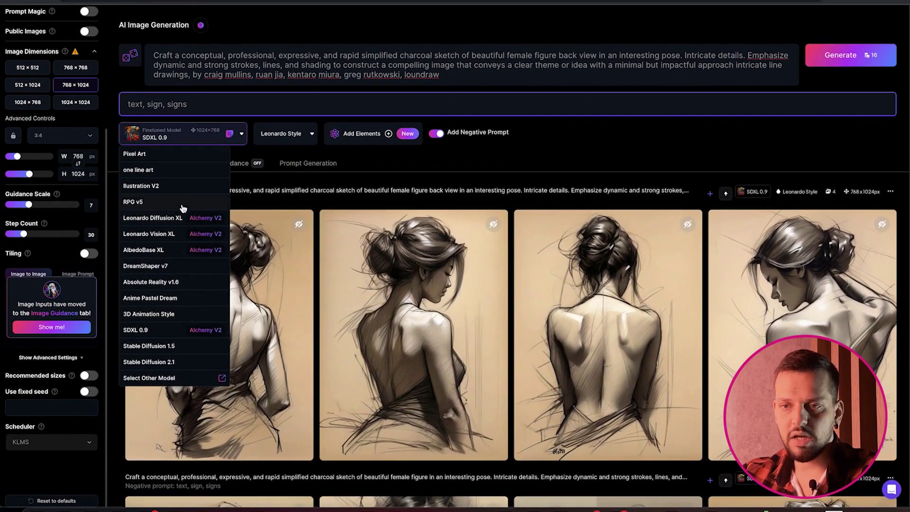
scroll(152, 316, down, 1)
scroll(151, 315, up, 1)
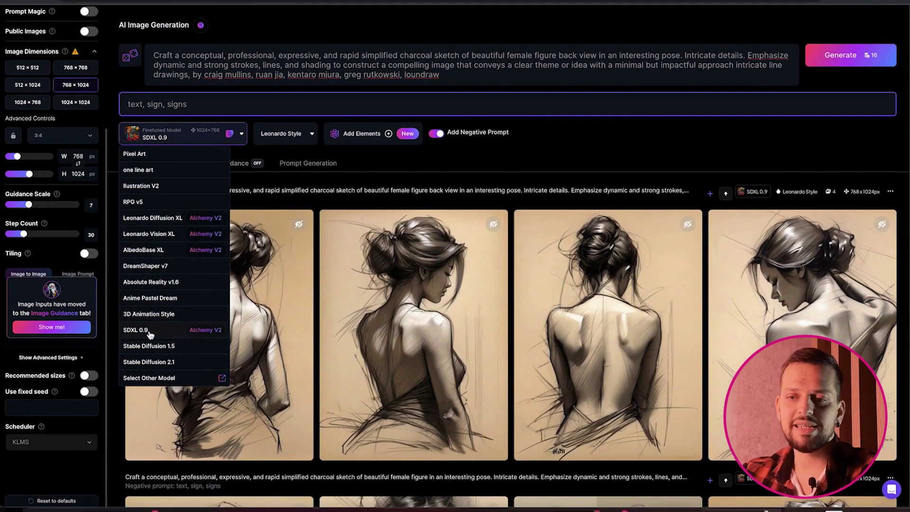
click(341, 181)
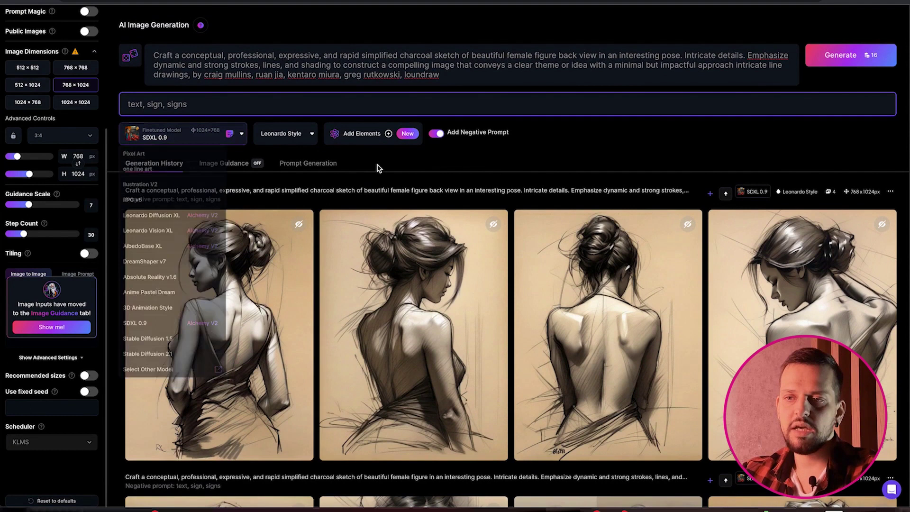
Check the image style choices, Leonardo Style and None, and review the generation toggles such as Prompt Magic.
click(284, 135)
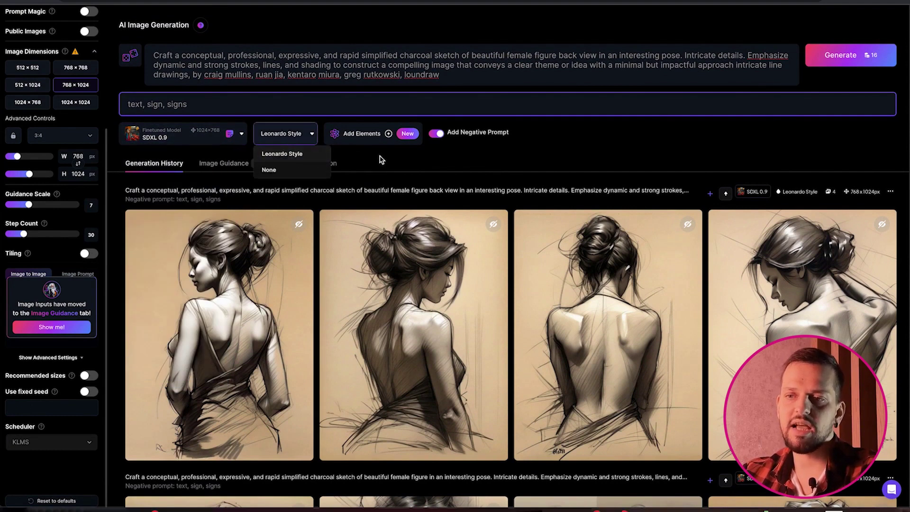
click(282, 153)
scroll(57, 141, up, 5)
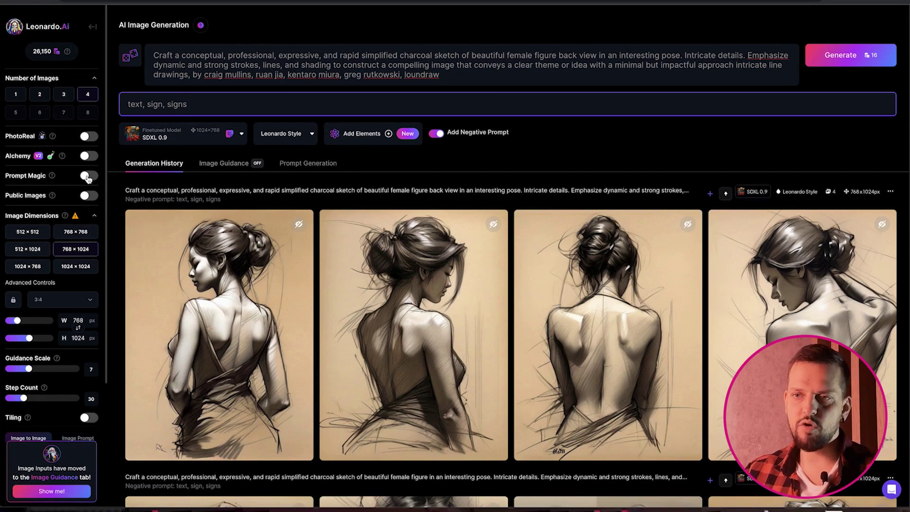
click(299, 136)
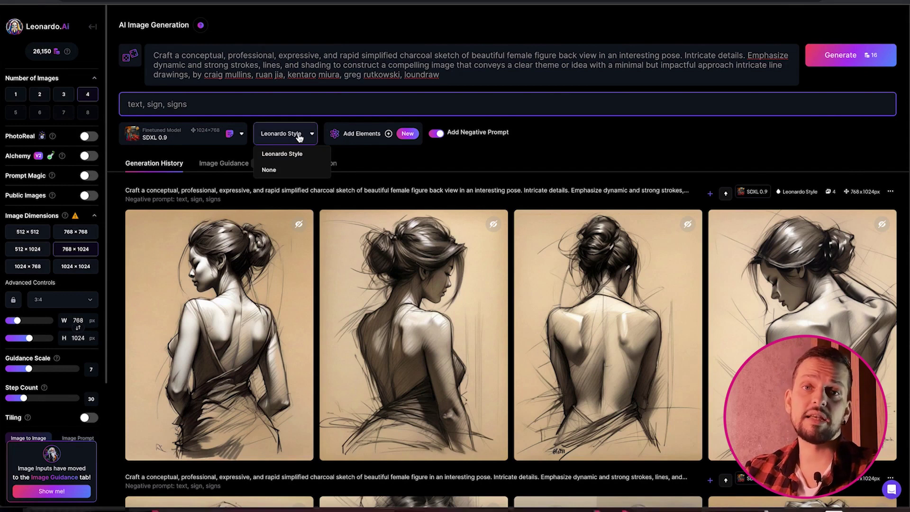
click(402, 170)
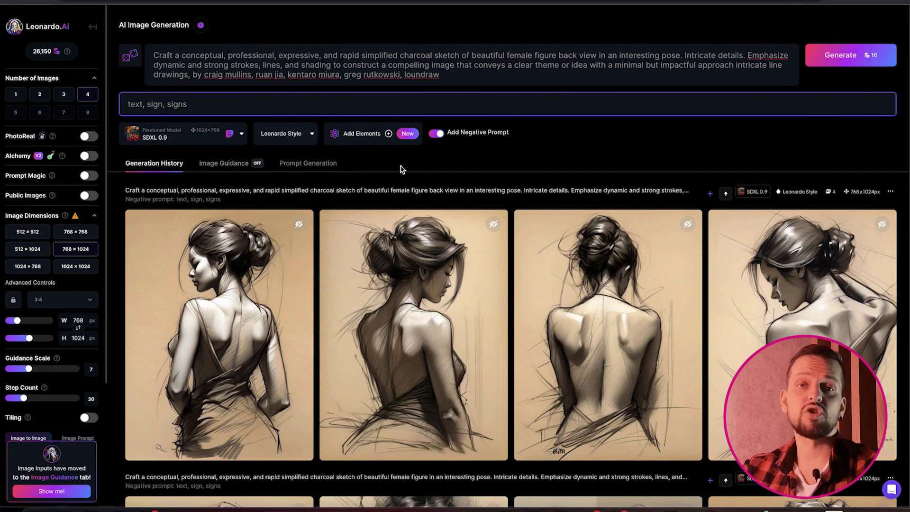